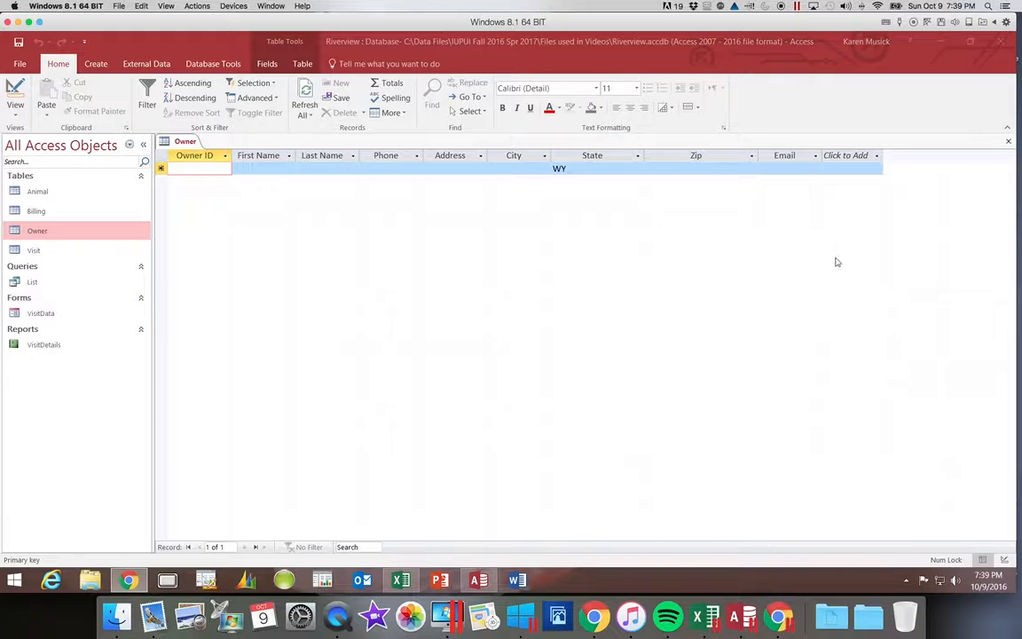
# Step: Start a new owner record with the owner ID, first and last name, and phone number
pyautogui.click(214, 172)
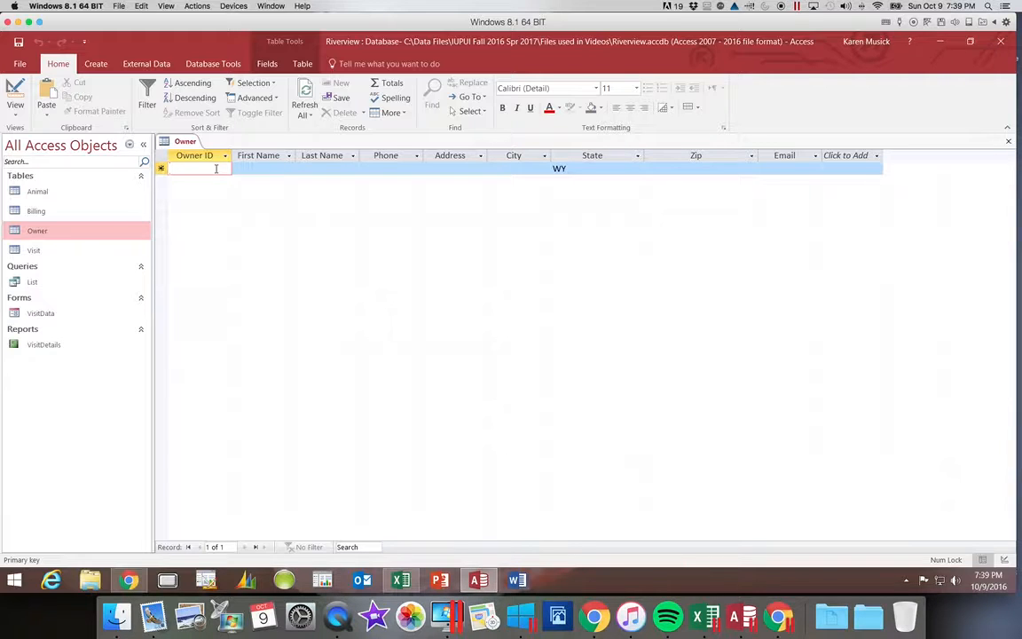
pyautogui.write('2310')
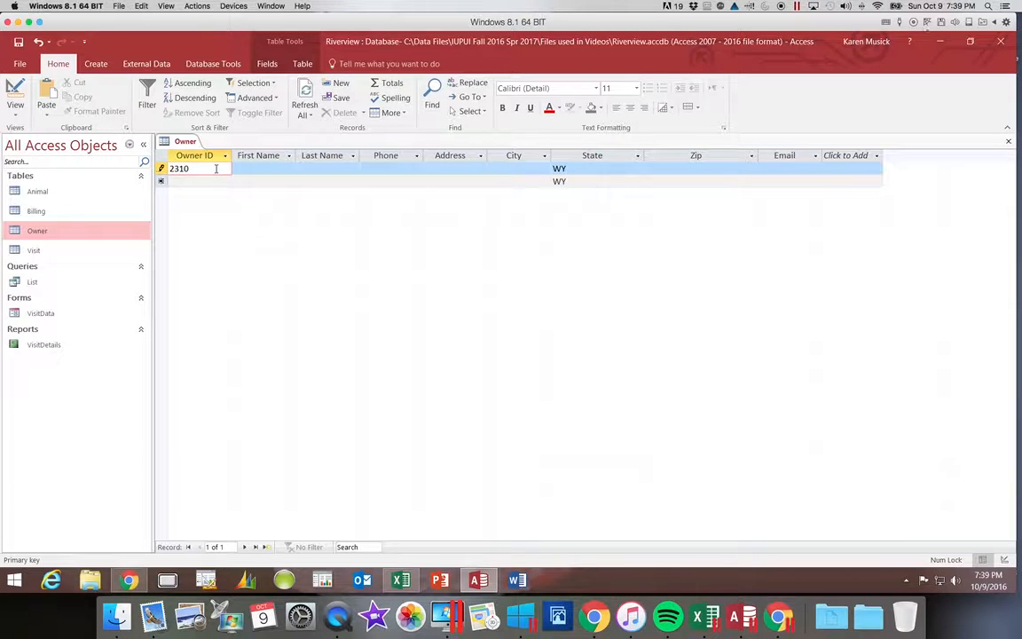
pyautogui.press('Tab')
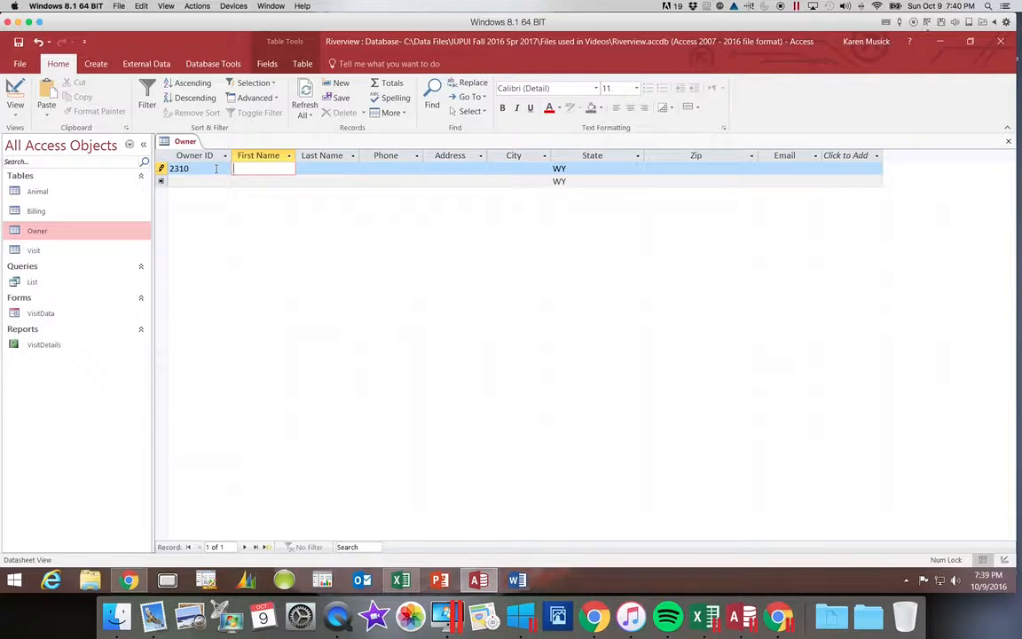
pyautogui.press('Tab')
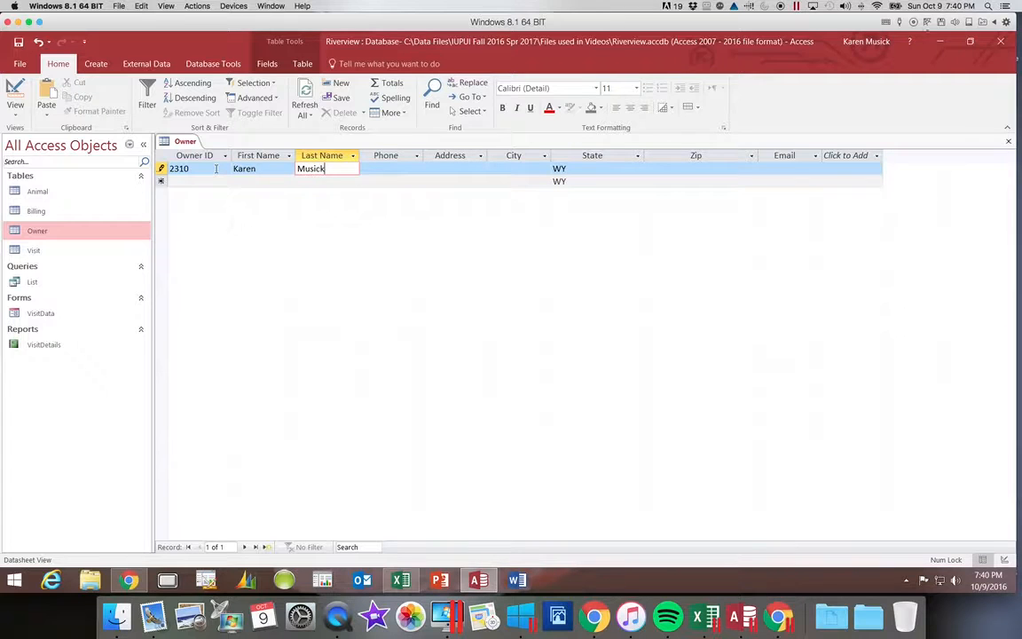
pyautogui.press('Tab')
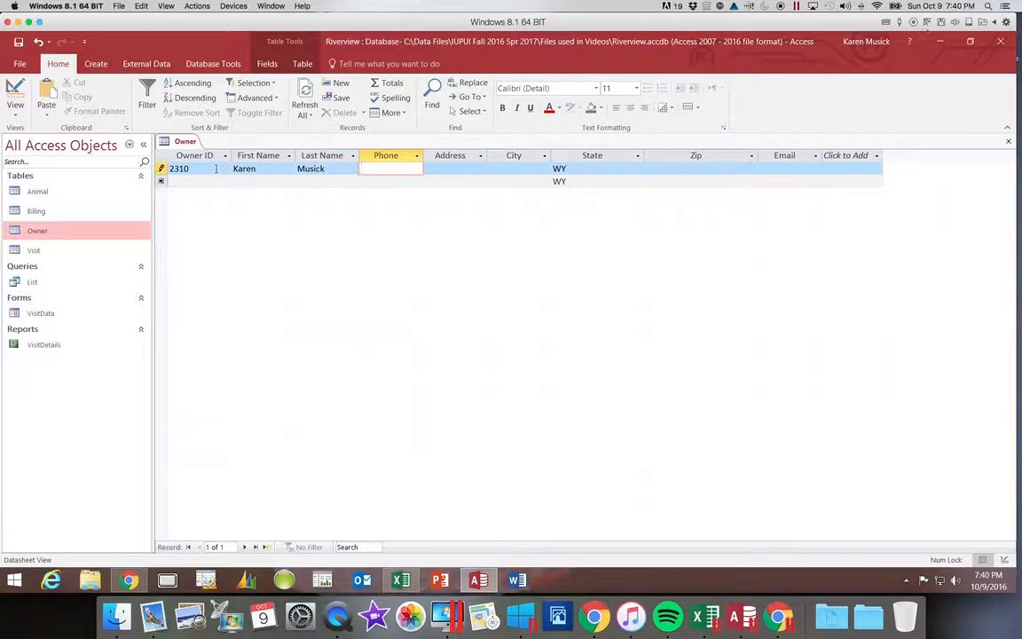
pyautogui.press('Tab')
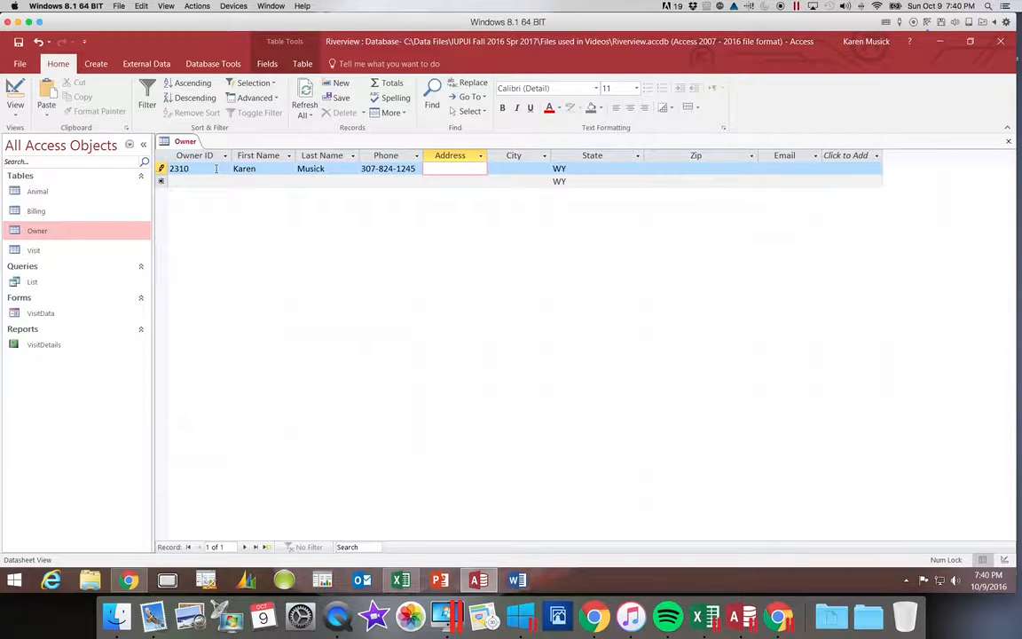
# Step: Complete the record with street address, city, zip code and e-mail address, then save it
pyautogui.press('Tab')
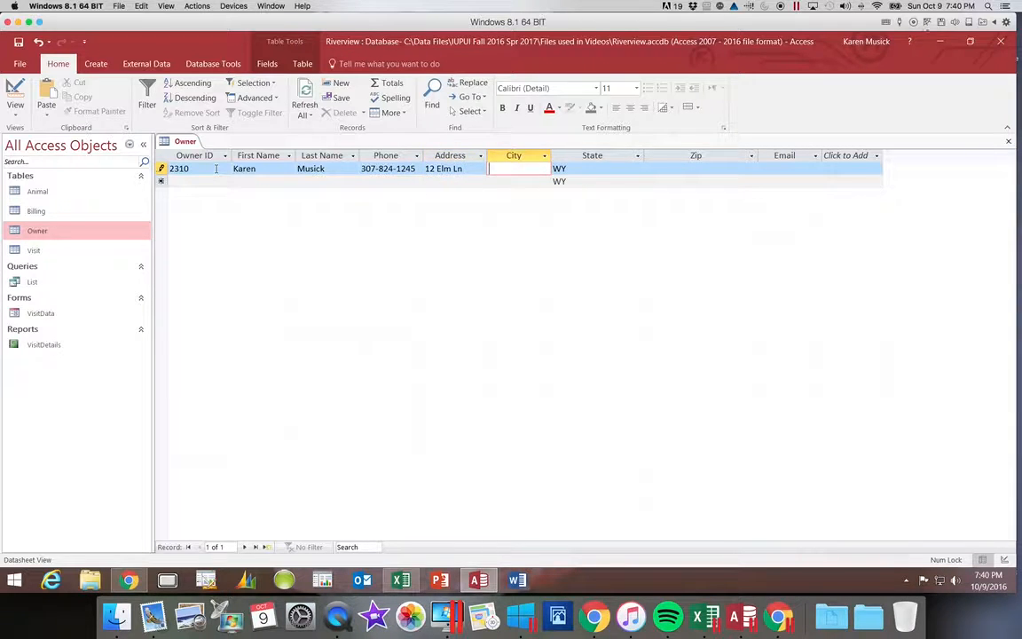
pyautogui.write('Cody')
pyautogui.press('Tab')
pyautogui.press('Tab')
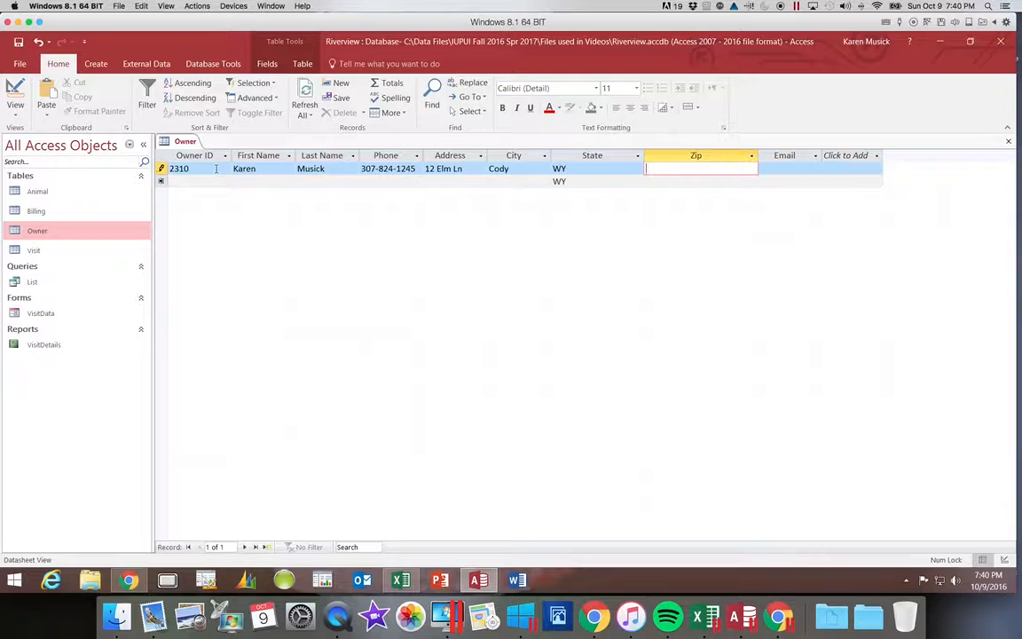
pyautogui.write('82414')
pyautogui.press('Tab')
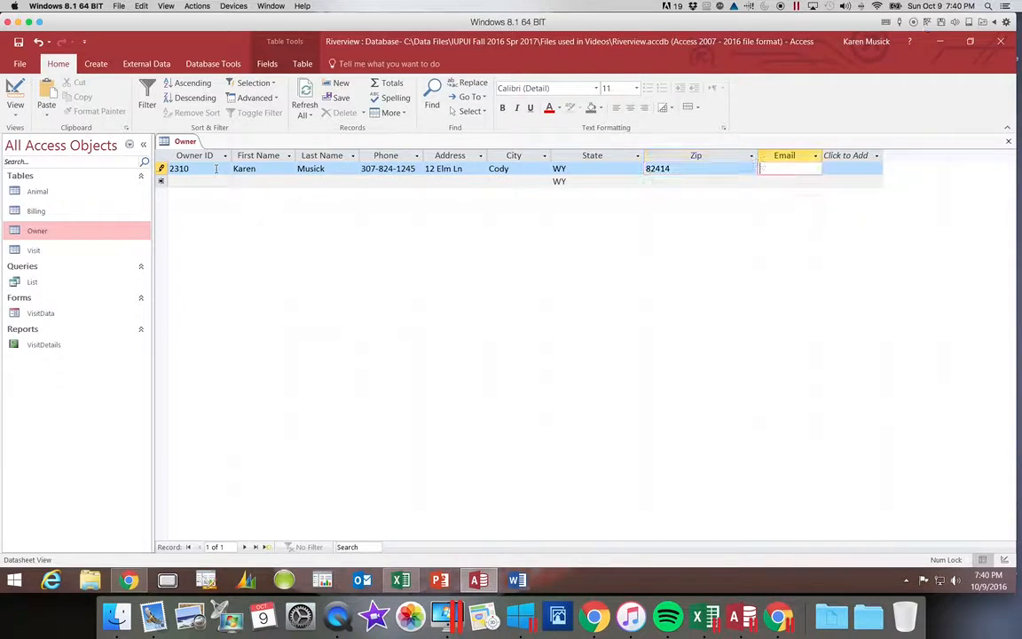
pyautogui.write('stud')
pyautogui.write('ent')
pyautogui.write('@exam')
pyautogui.write('ple.com')
pyautogui.press('Tab')
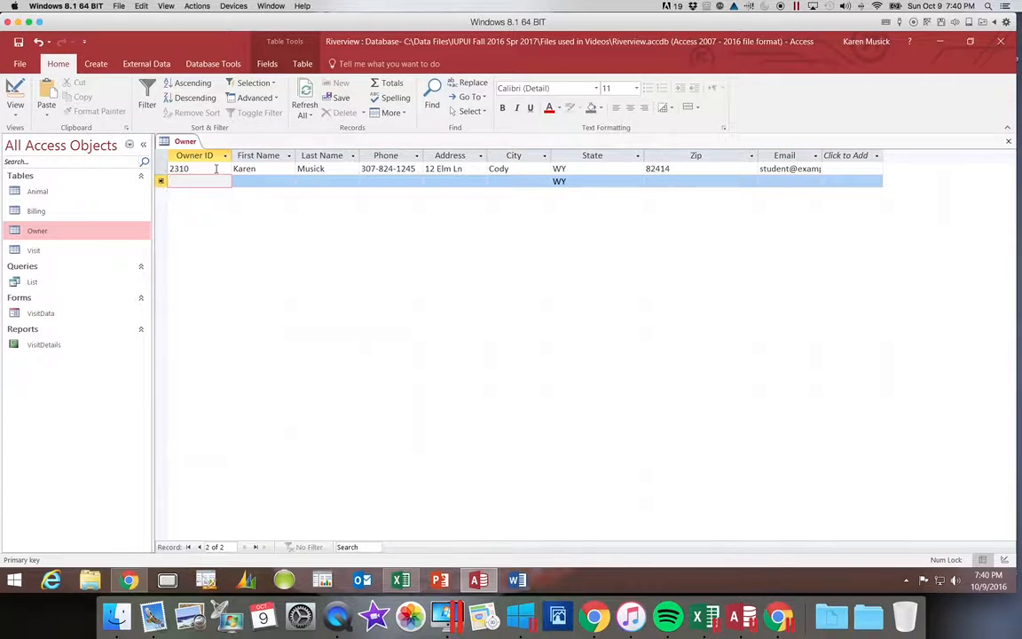
# Step: Enter the second owner's ID, first name (fixing its capitalization), last name and phone number
pyautogui.write('2314')
pyautogui.press('Tab')
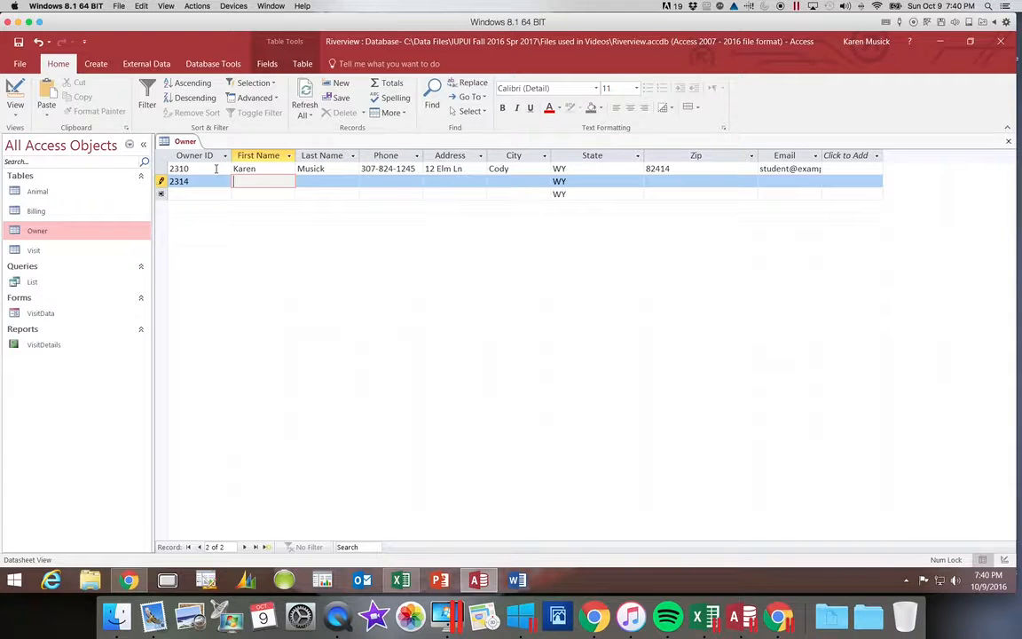
pyautogui.write('SAlly')
pyautogui.press('BackSpace')
pyautogui.press('BackSpace')
pyautogui.press('BackSpace')
pyautogui.press('BackSpace')
pyautogui.press('Tab')
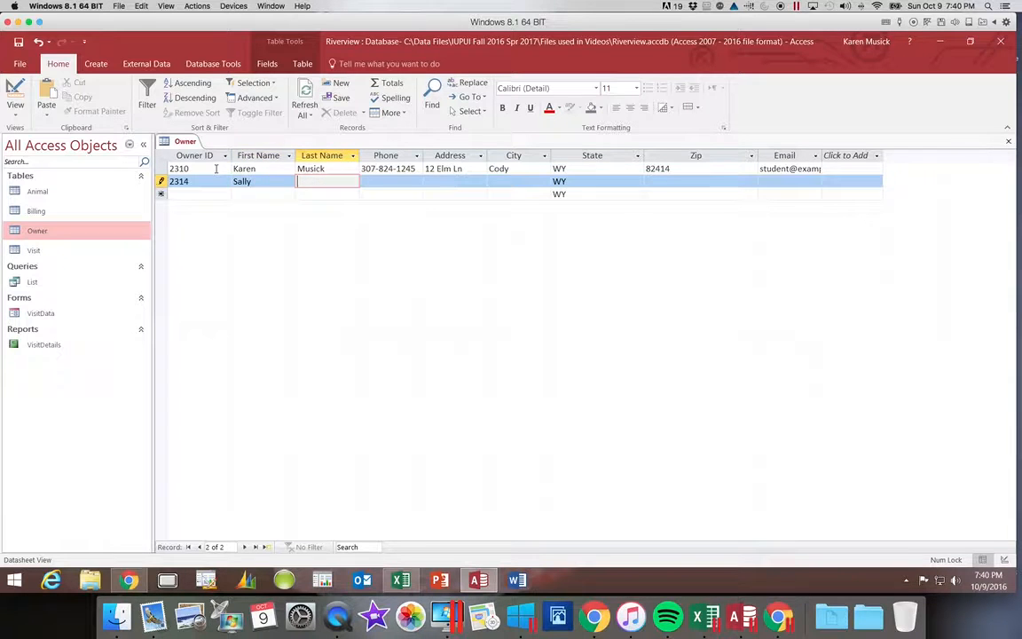
pyautogui.press('Tab')
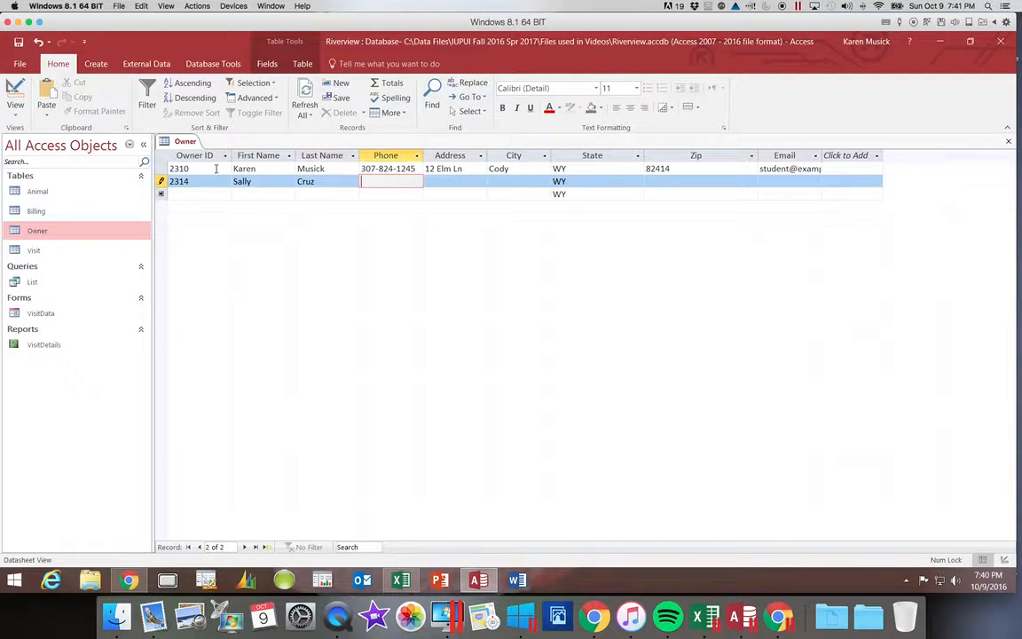
pyautogui.press('Tab')
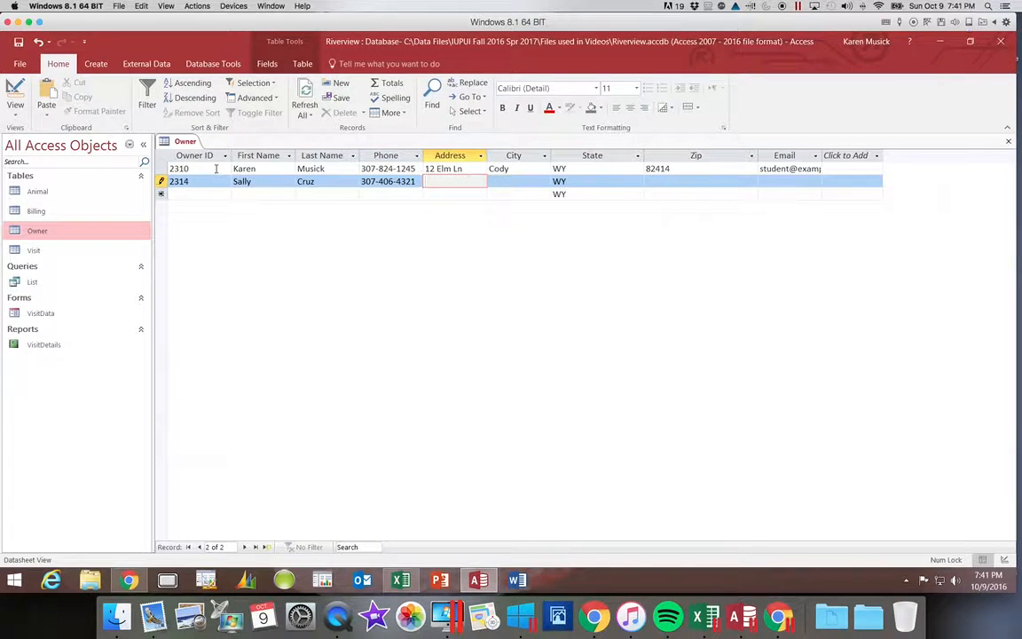
# Step: Fill in the second owner's street address, city, zip code and e-mail, then save the record
pyautogui.press('Tab')
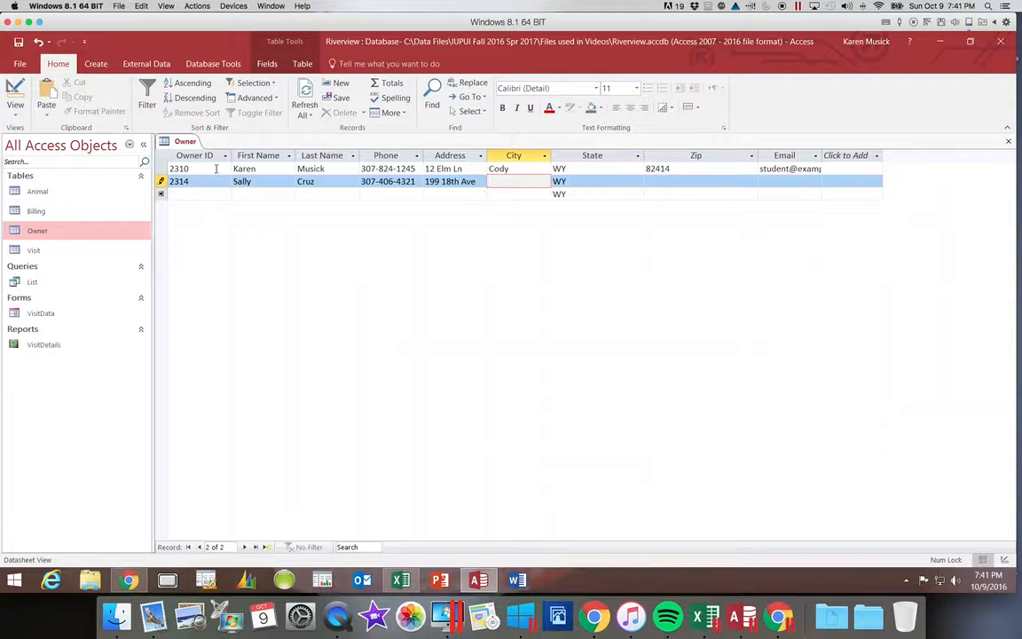
pyautogui.write('Ralston')
pyautogui.press('Tab')
pyautogui.press('Tab')
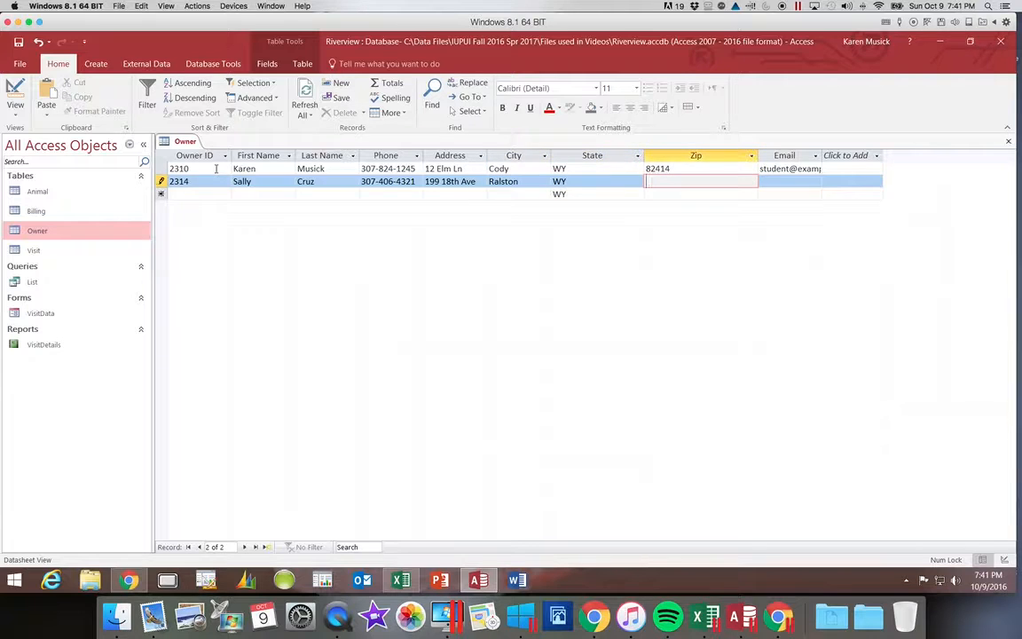
pyautogui.write('82440')
pyautogui.press('Tab')
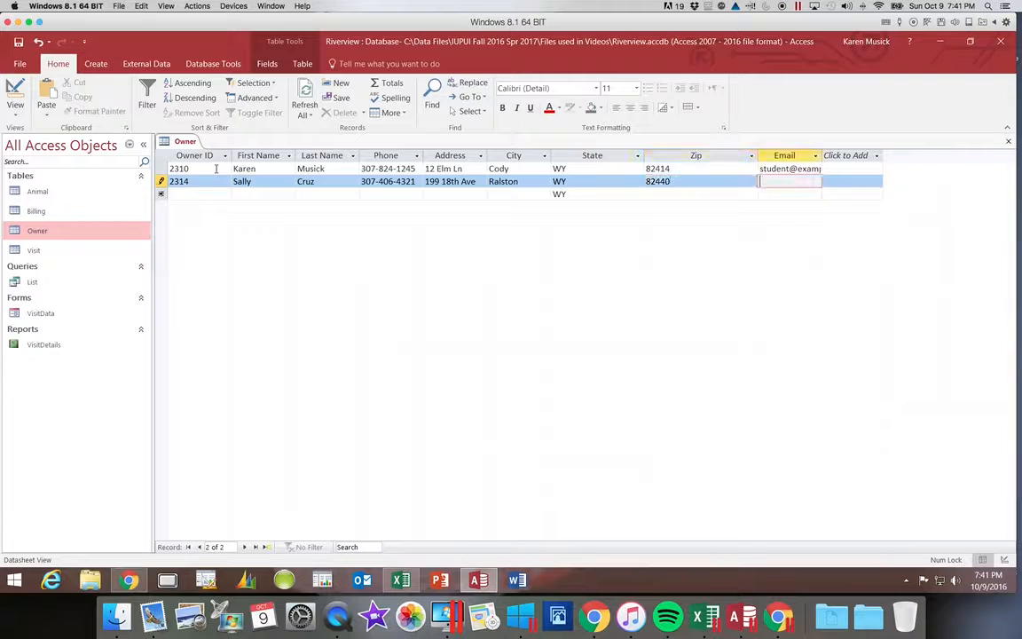
pyautogui.write('sc')
pyautogui.write('ruz')
pyautogui.write('@exam')
pyautogui.write('ple.com')
pyautogui.press('Return')
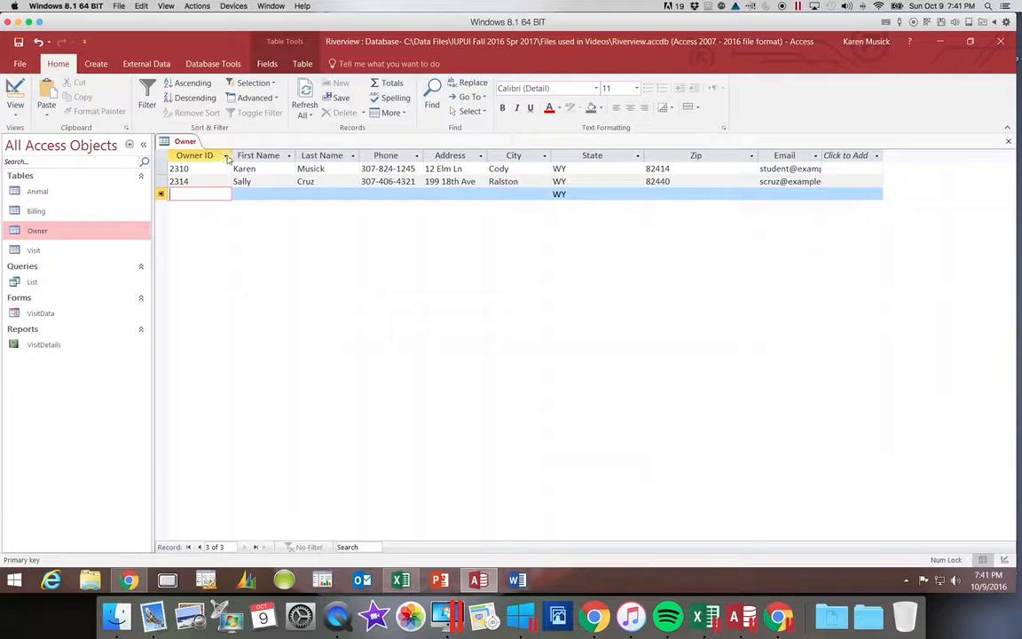
# Step: Narrow the Owner ID, First Name, Last Name and Phone columns to fit their contents
pyautogui.moveTo(230, 156); pyautogui.dragTo(221, 155)
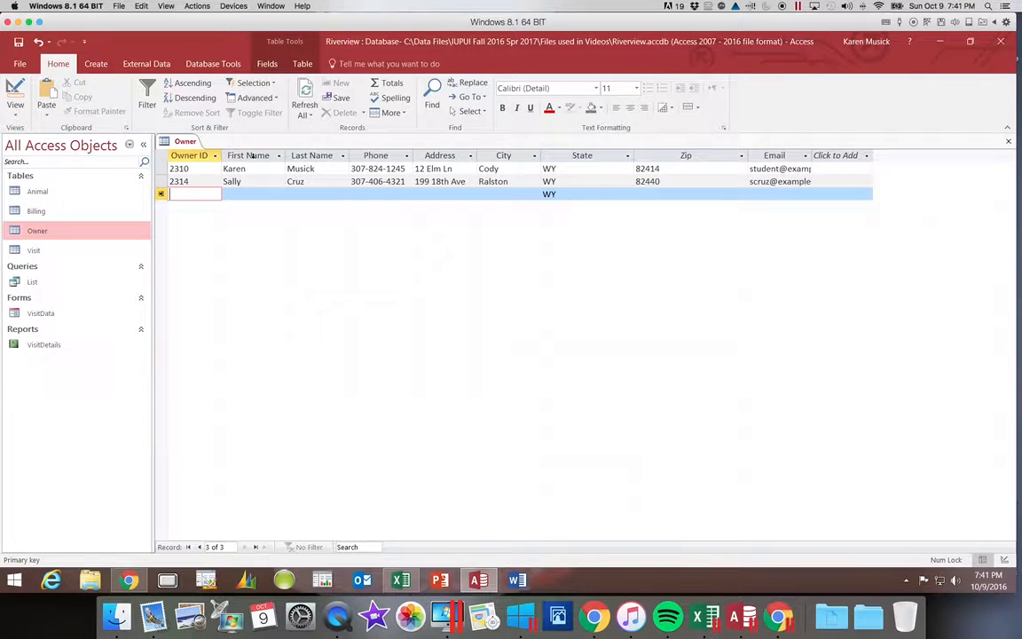
pyautogui.moveTo(286, 156); pyautogui.dragTo(281, 156)
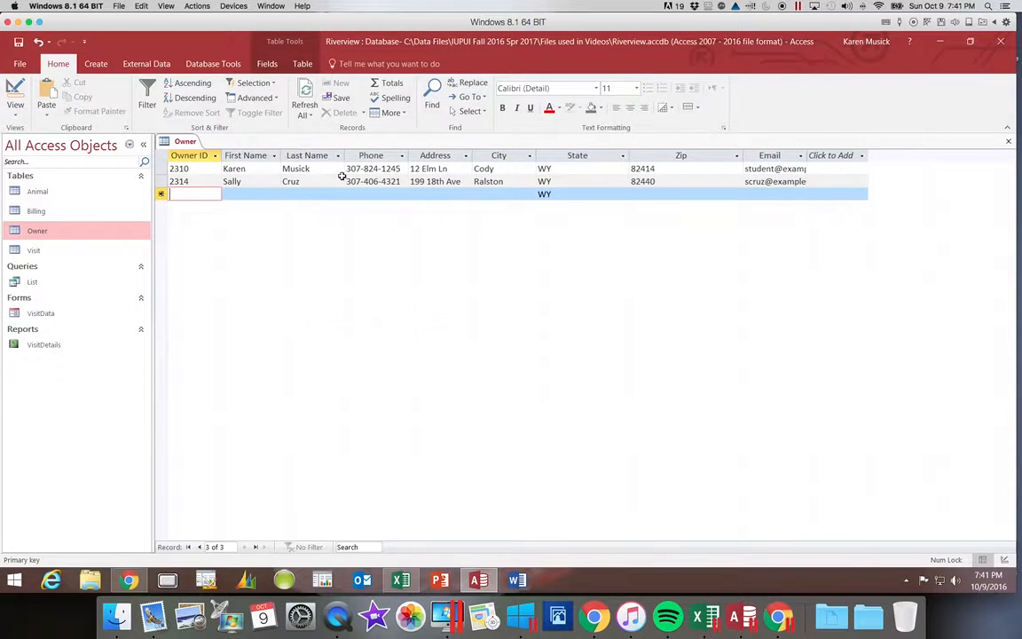
pyautogui.moveTo(345, 156); pyautogui.dragTo(339, 156)
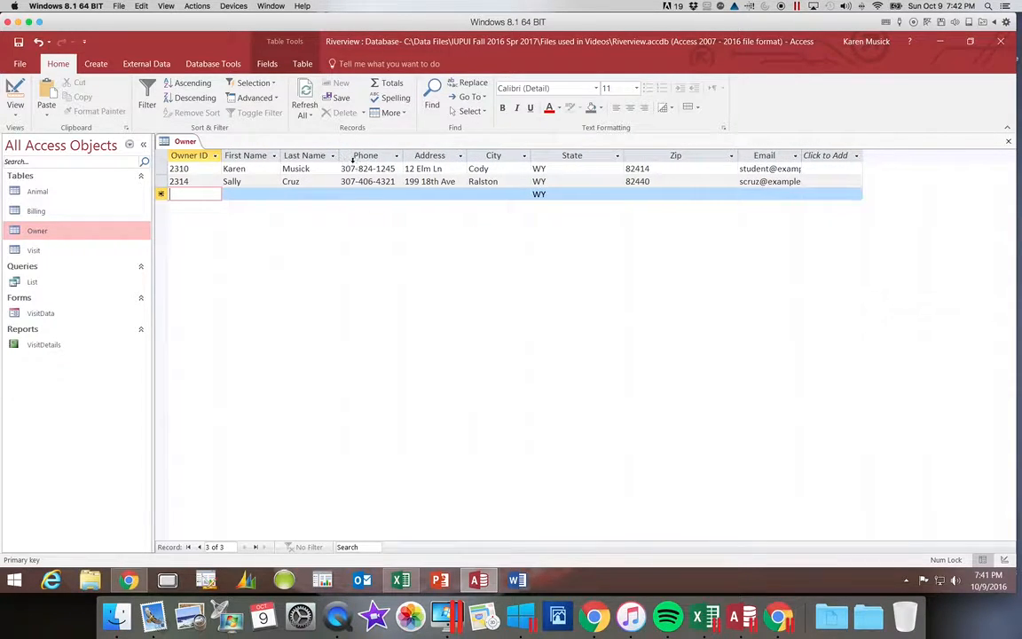
pyautogui.moveTo(400, 157); pyautogui.dragTo(397, 157)
# Step: Auto-fit the Address, City, State, Zip and Email columns so full e-mail addresses show
pyautogui.click(406, 160)
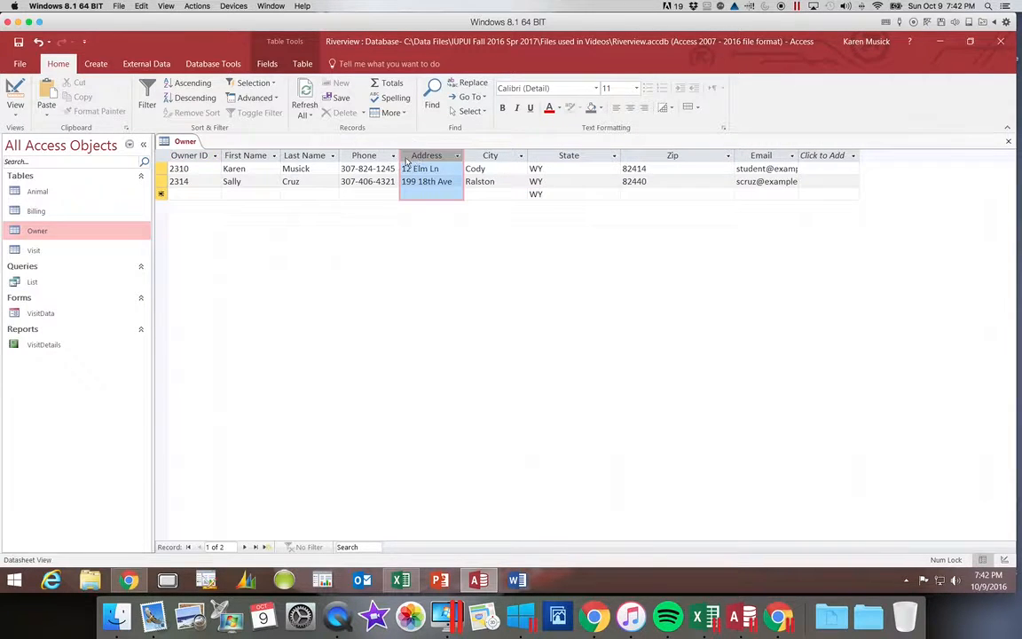
pyautogui.doubleClick(465, 153)
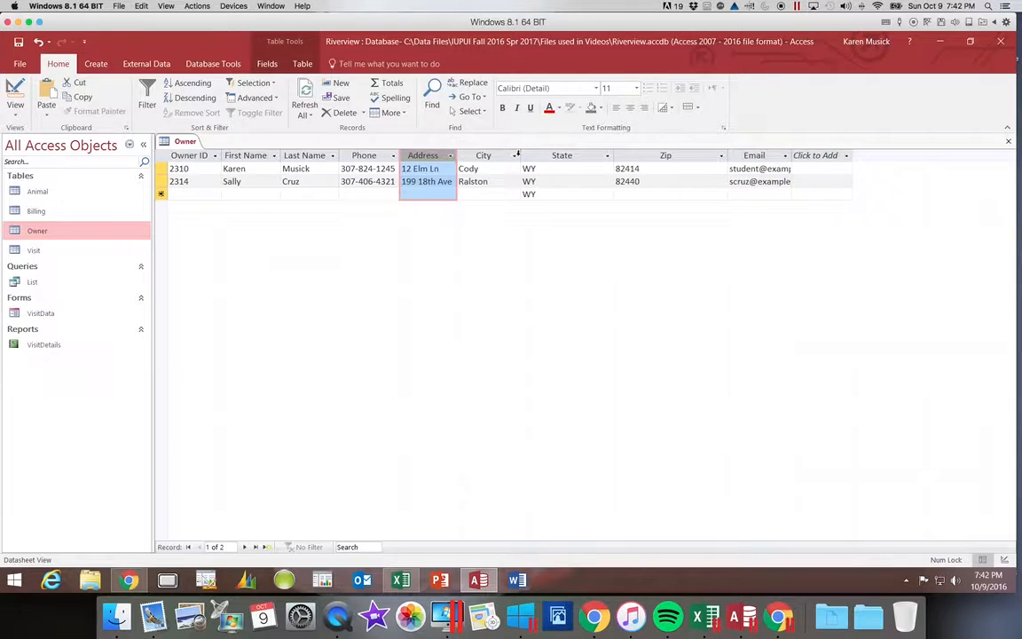
pyautogui.doubleClick(522, 154)
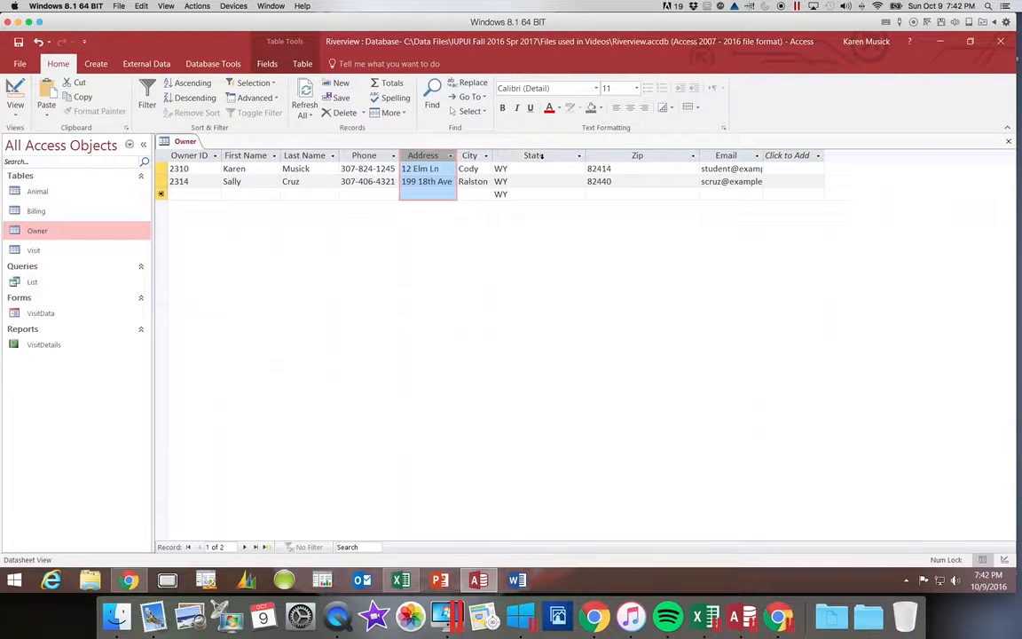
pyautogui.doubleClick(584, 154)
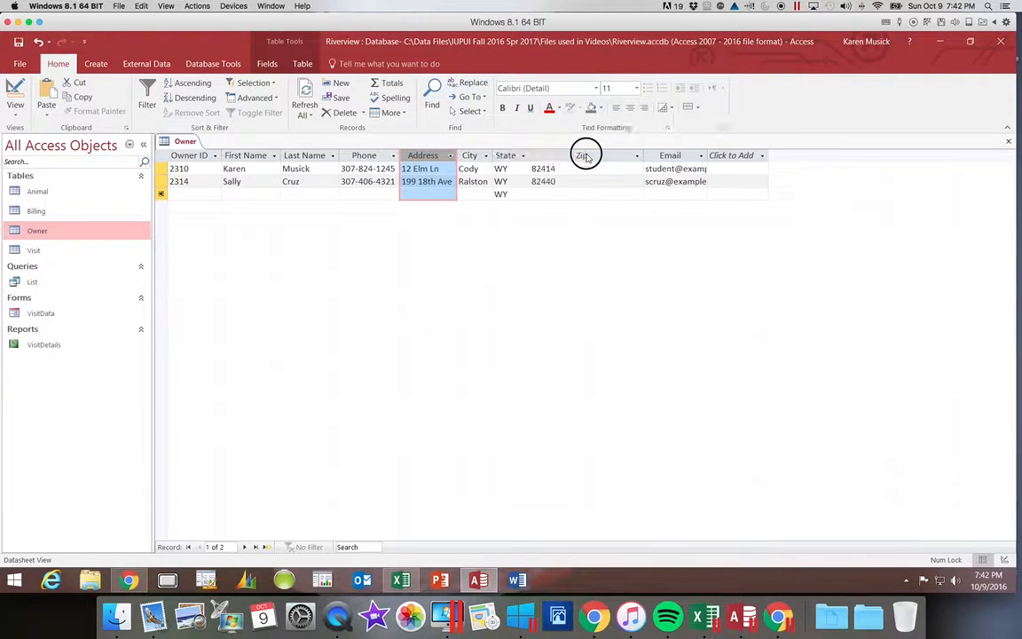
pyautogui.doubleClick(643, 155)
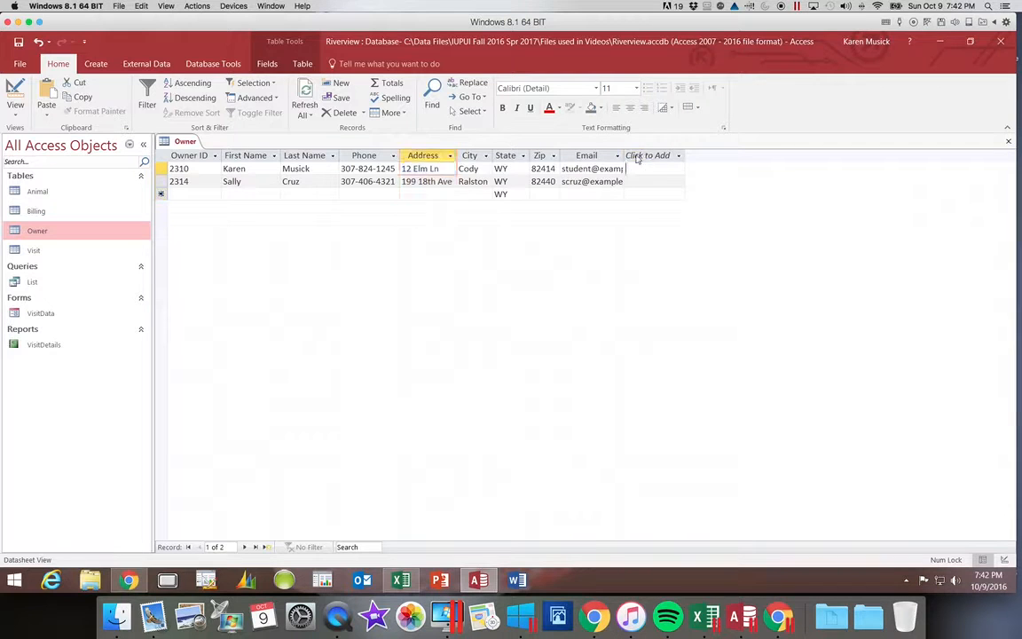
pyautogui.click(646, 155)
pyautogui.click(621, 154)
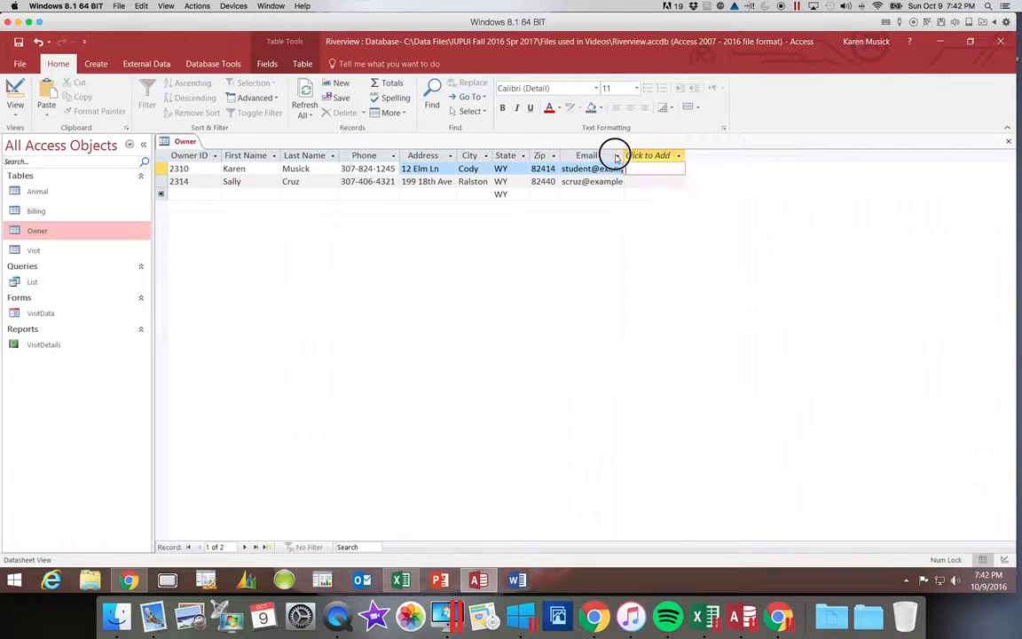
pyautogui.doubleClick(623, 154)
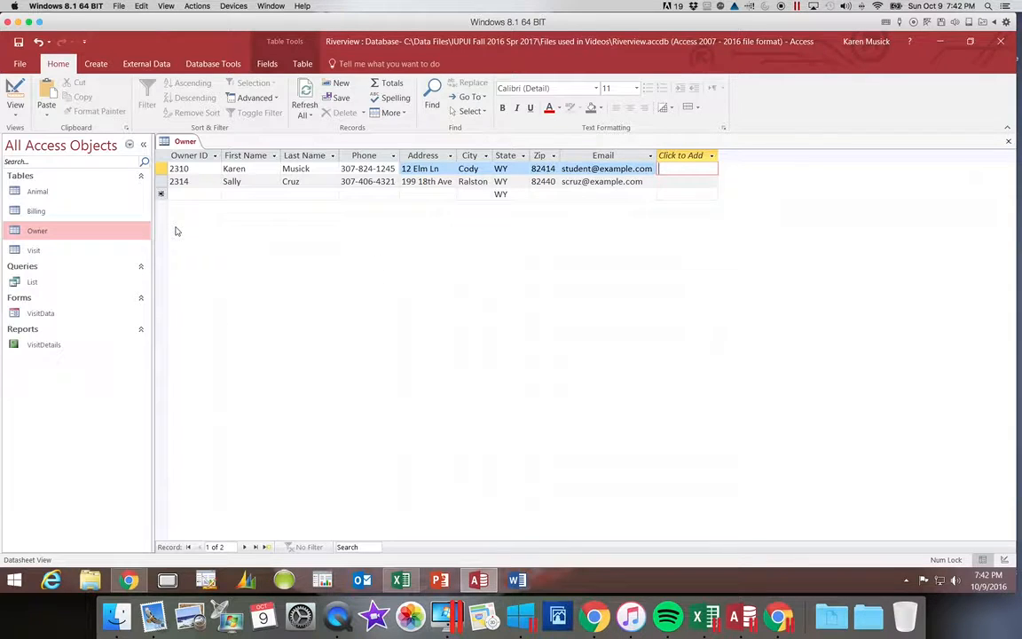
# Step: Save the Owner table's new column widths and close the table
pyautogui.click(21, 45)
pyautogui.click(1010, 143)
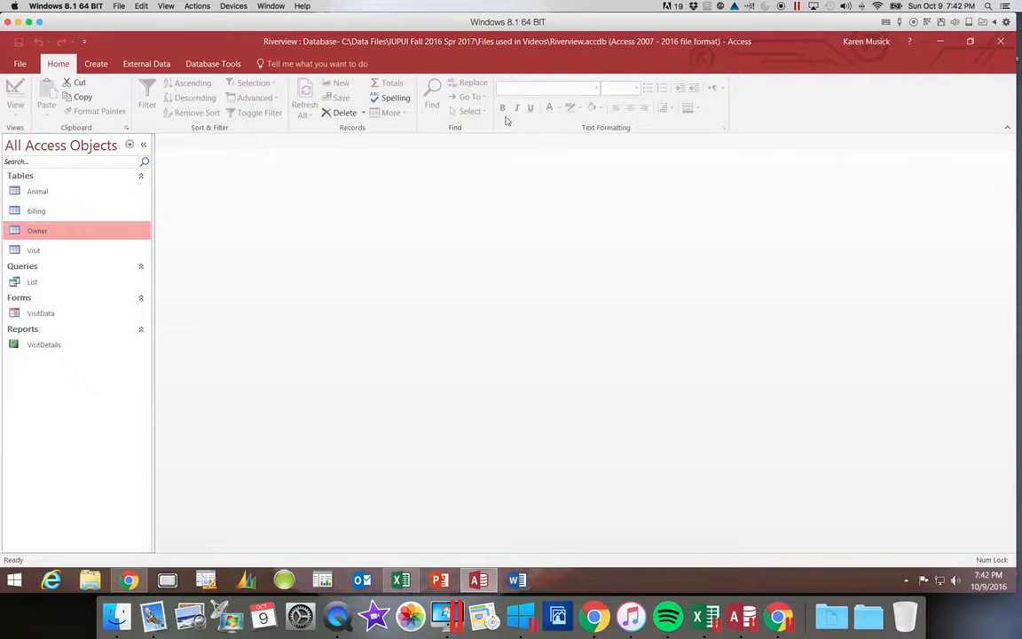
# Step: Start a Text File import from the External Data ribbon
pyautogui.click(166, 63)
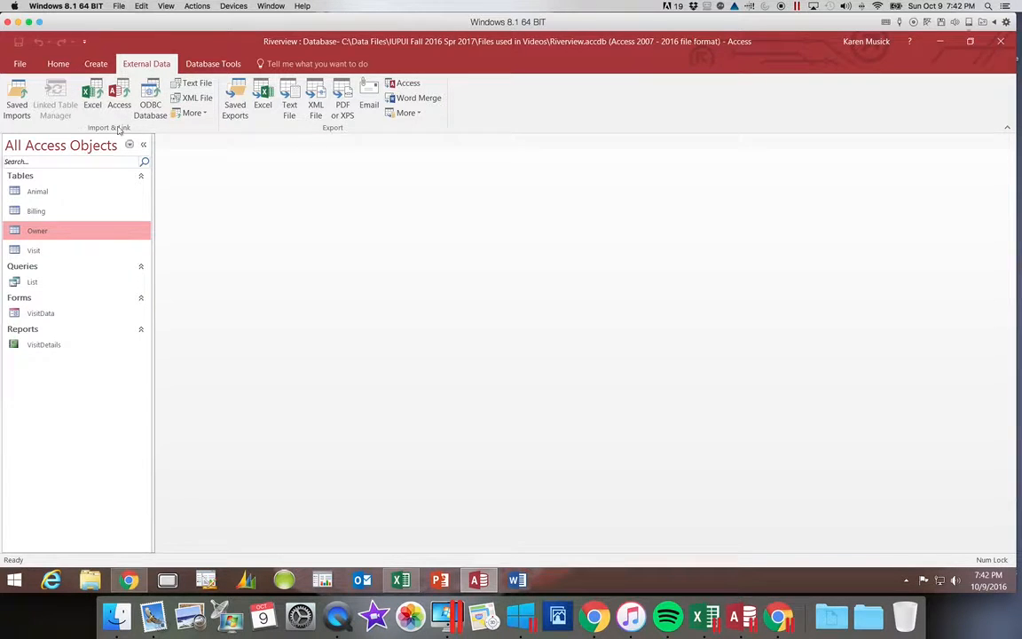
pyautogui.click(203, 86)
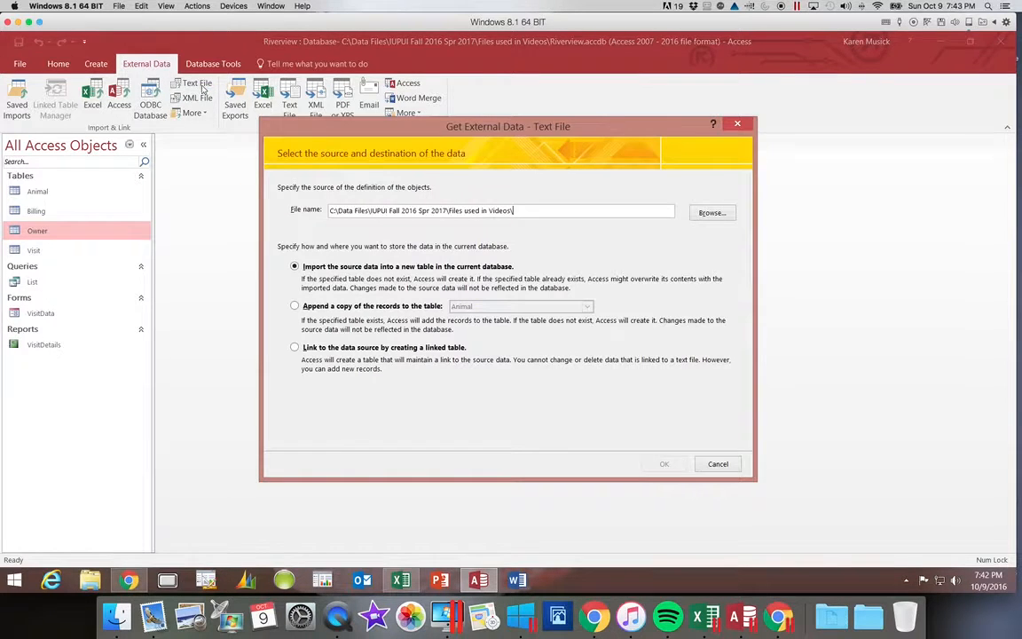
# Step: Choose Owner.txt from the Files used in Videos folder as the import source
pyautogui.click(711, 213)
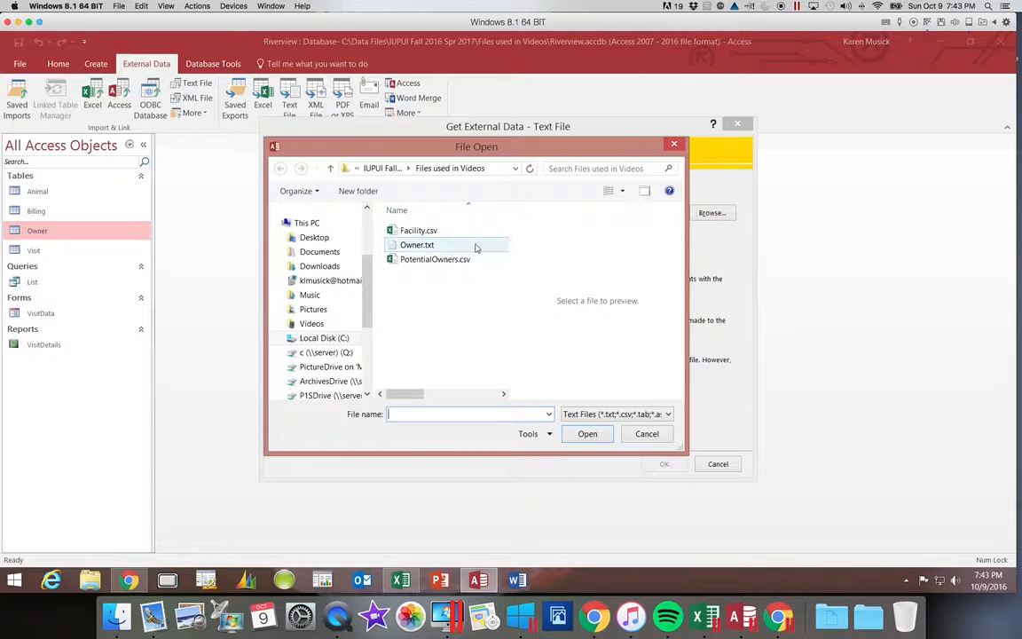
pyautogui.click(426, 246)
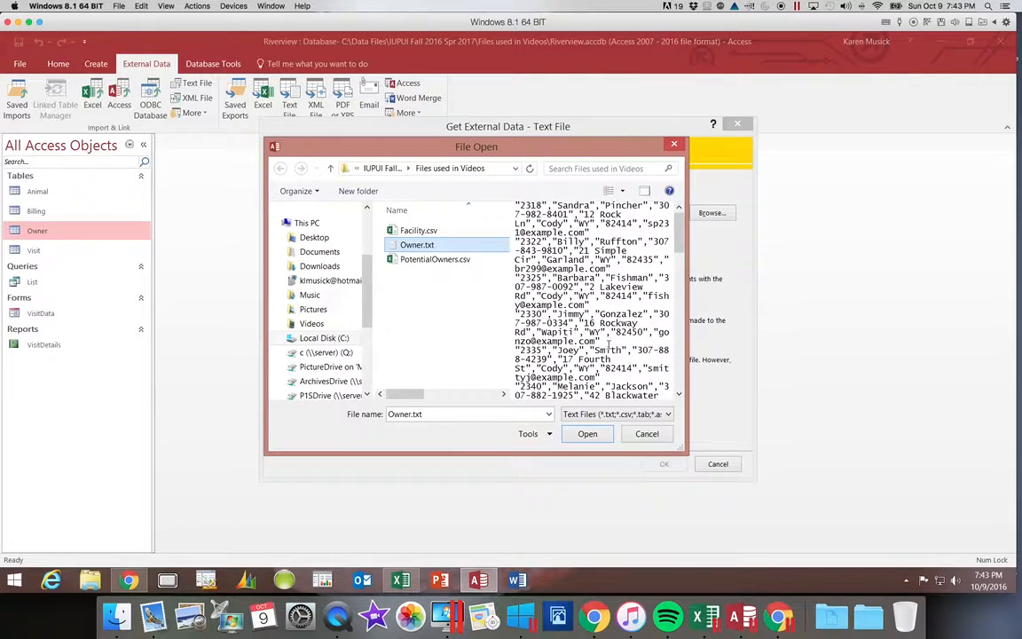
pyautogui.click(587, 434)
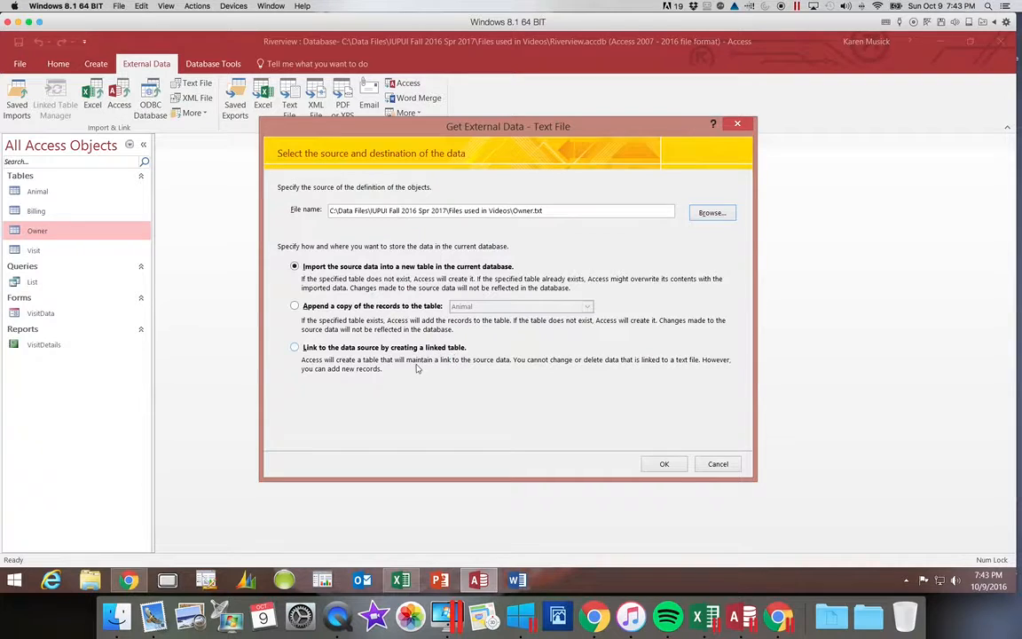
# Step: Append the imported records to the existing Owner table and launch the Import Text Wizard
pyautogui.click(296, 307)
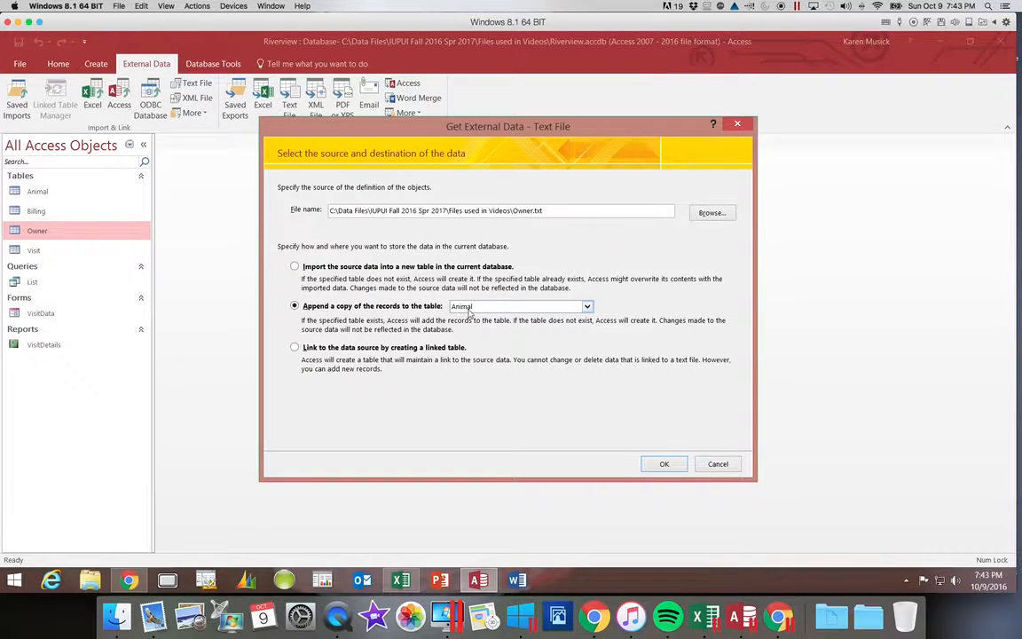
pyautogui.click(587, 307)
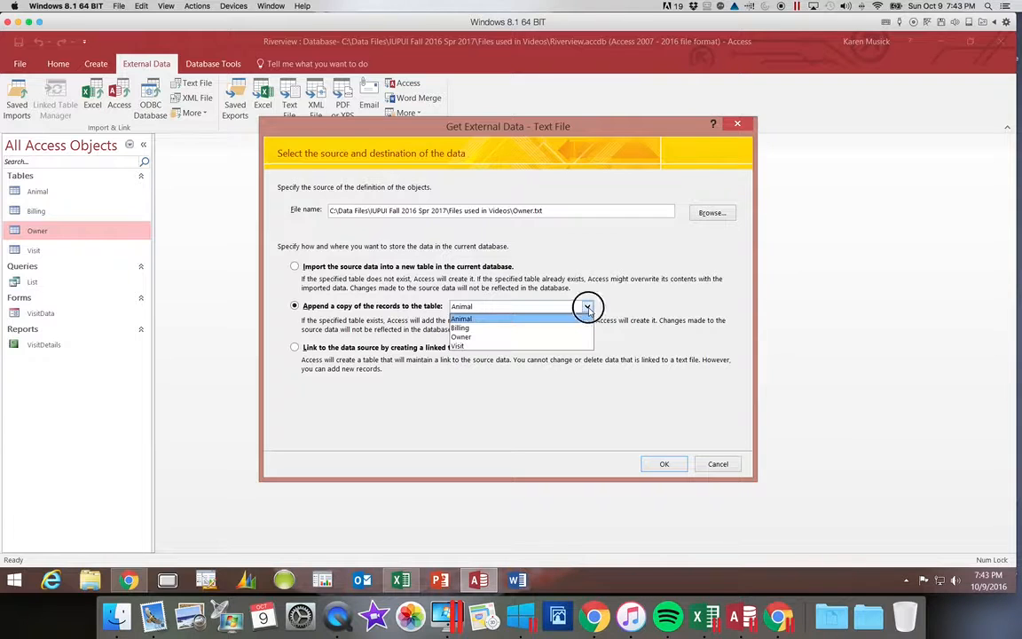
pyautogui.click(554, 336)
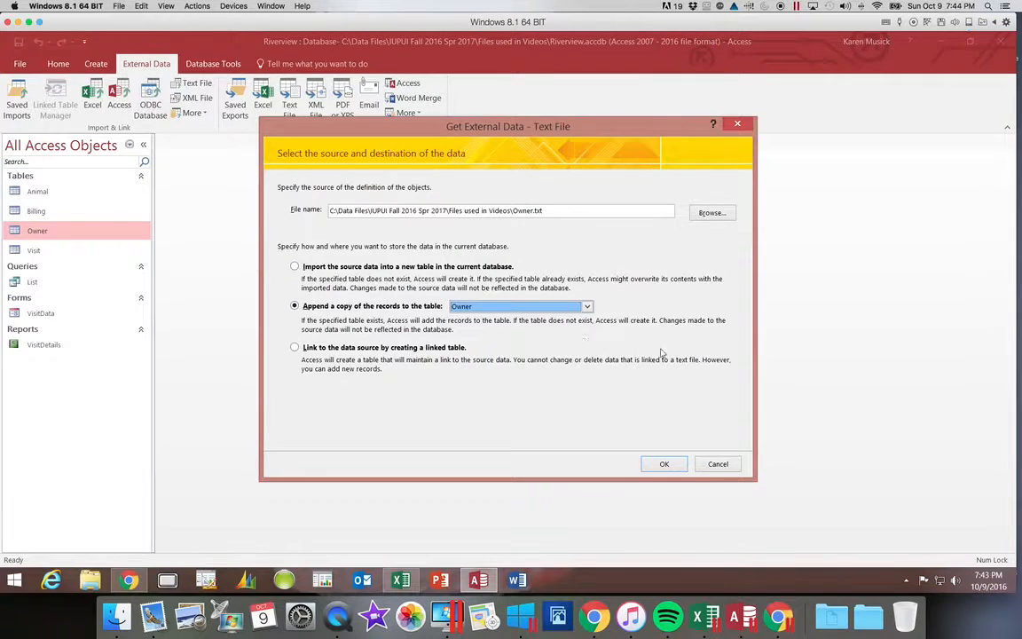
pyautogui.click(663, 465)
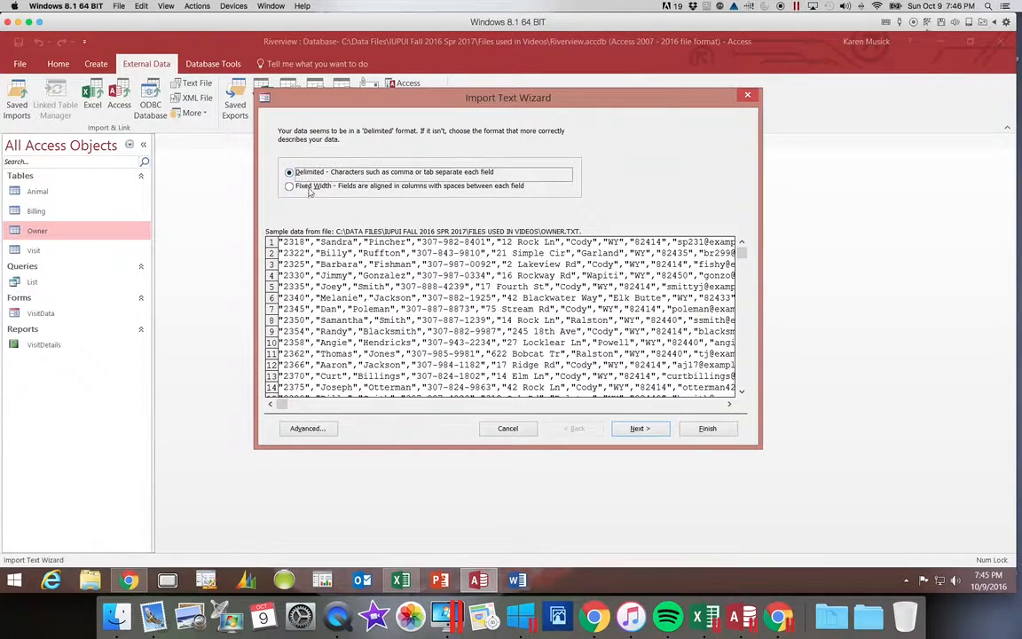
# Step: Keep the Delimited format and advance to the delimiter step with Comma chosen
pyautogui.click(653, 433)
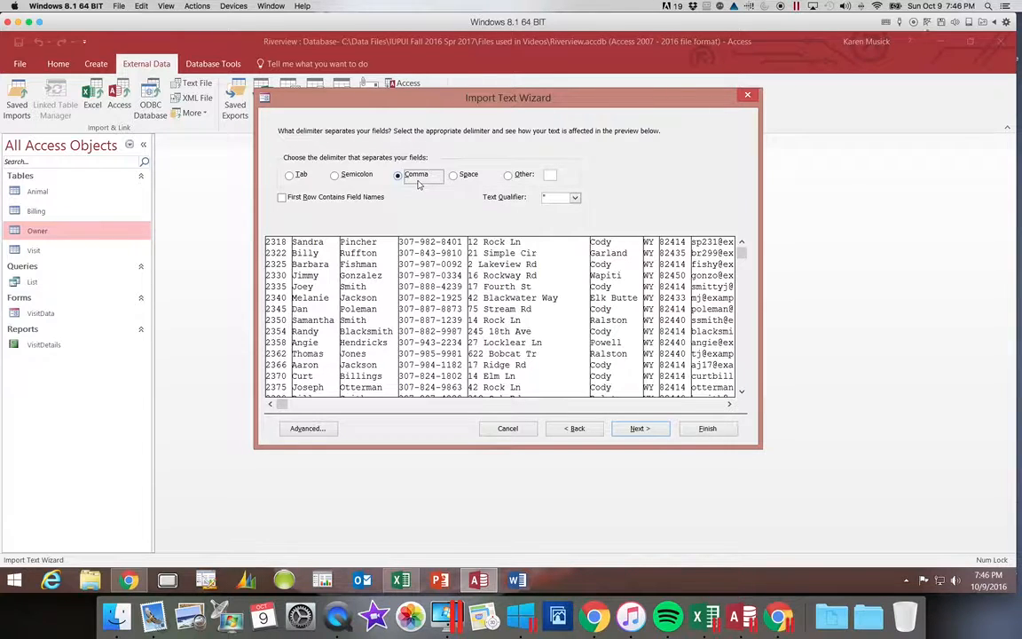
# Step: Keep the double-quote text qualifier, finish the import, and close without saving import steps
pyautogui.click(575, 198)
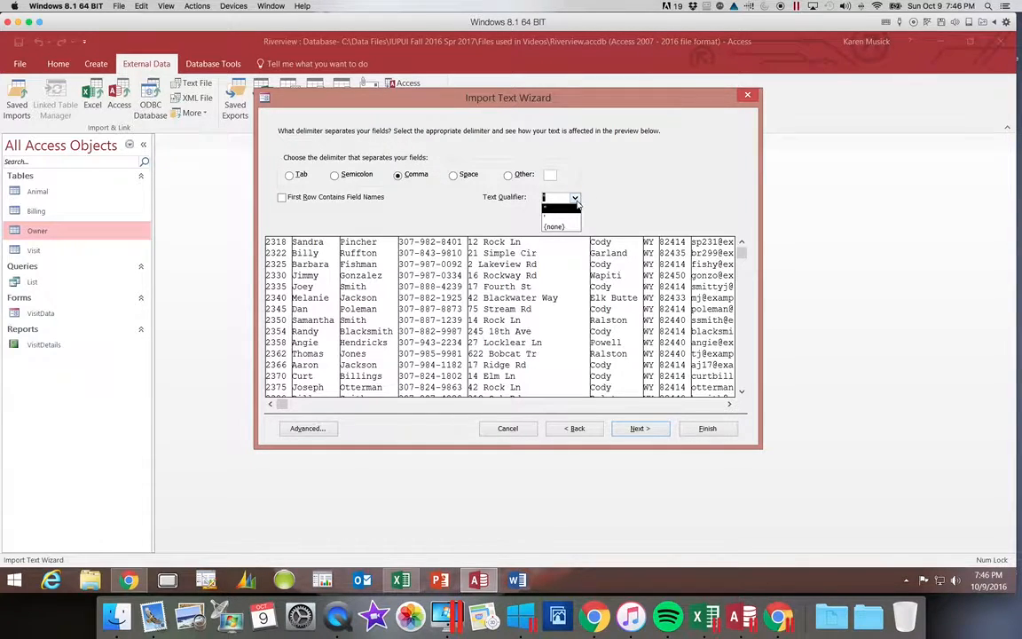
pyautogui.click(574, 206)
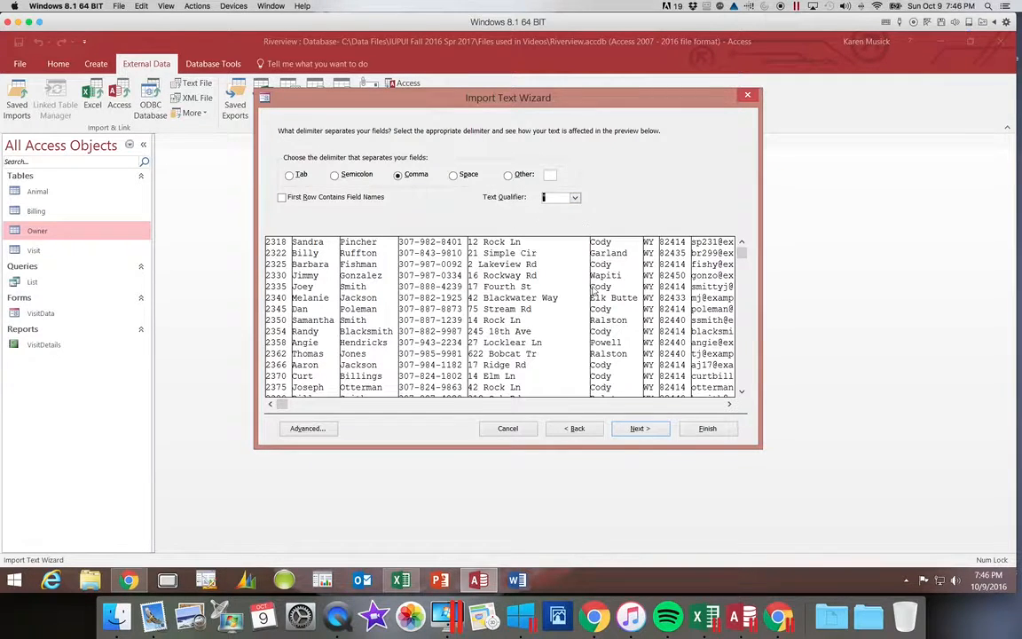
pyautogui.click(638, 428)
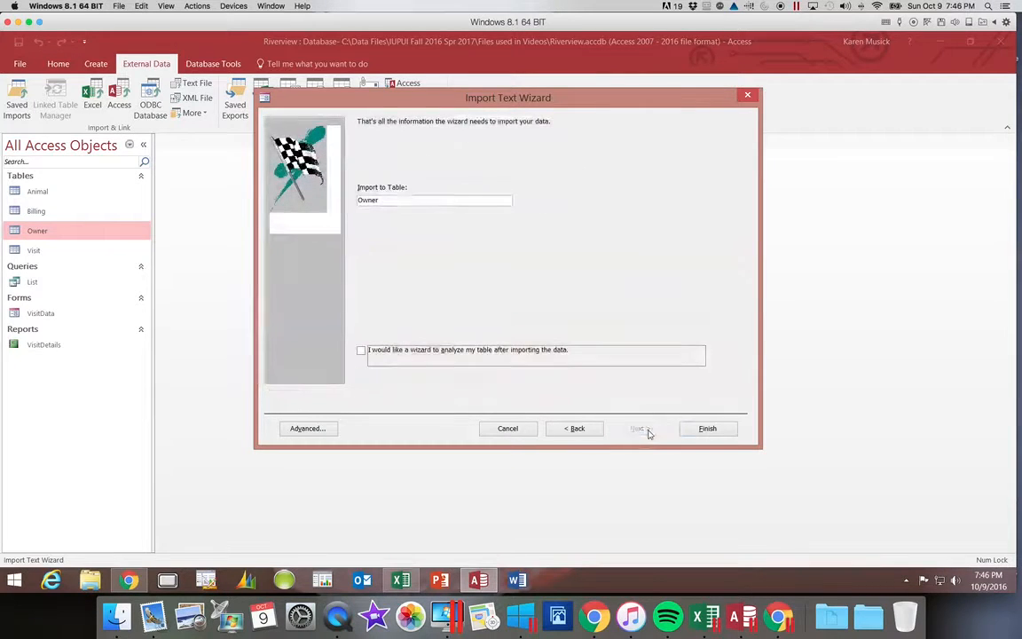
pyautogui.click(700, 432)
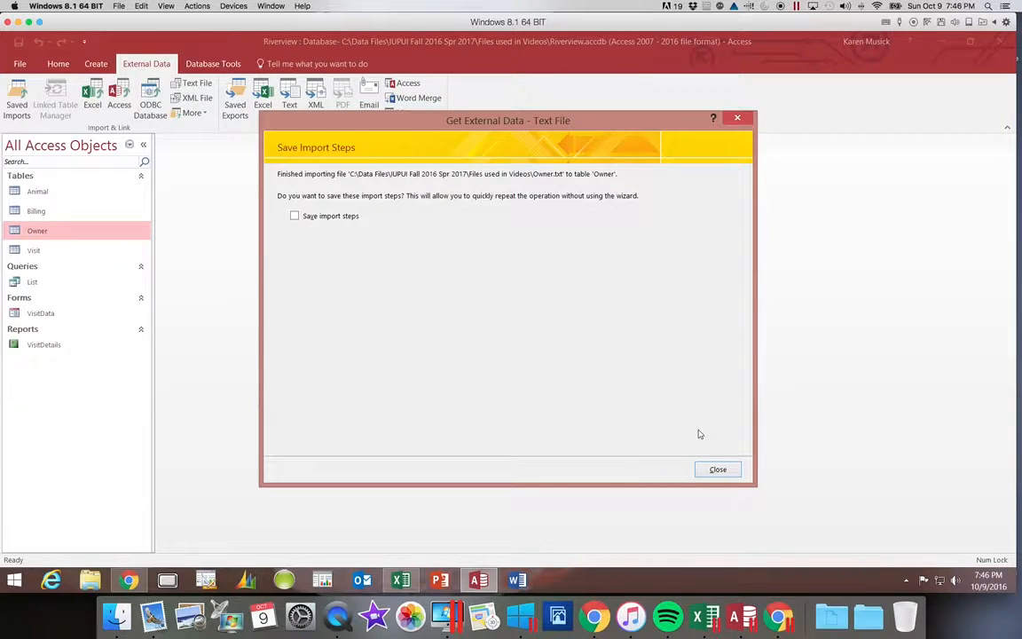
pyautogui.click(718, 471)
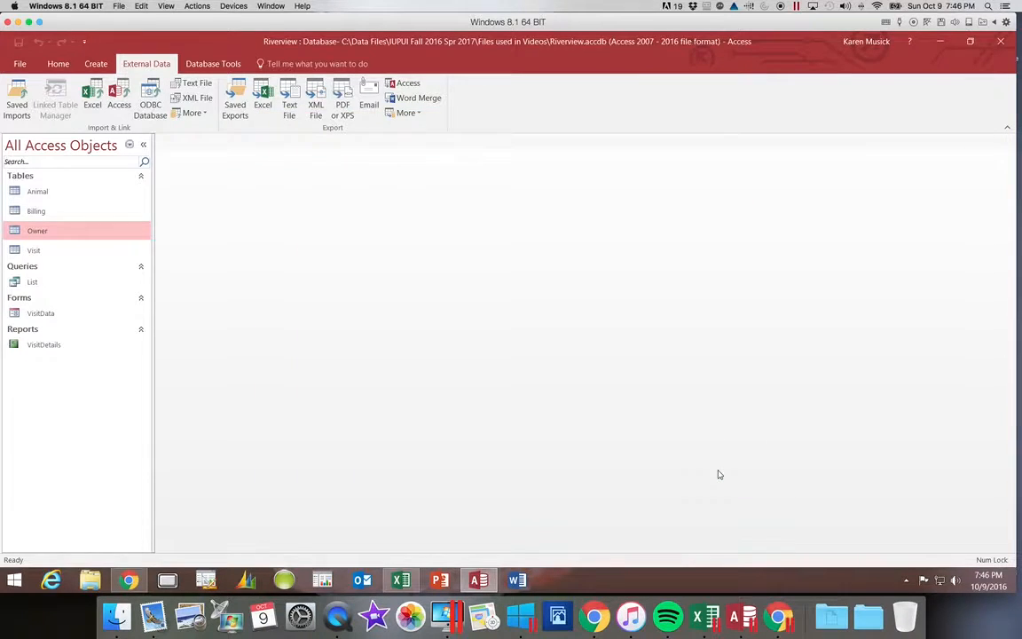
# Step: Reopen the Owner table to confirm it lists 25 owner records
pyautogui.click(54, 230)
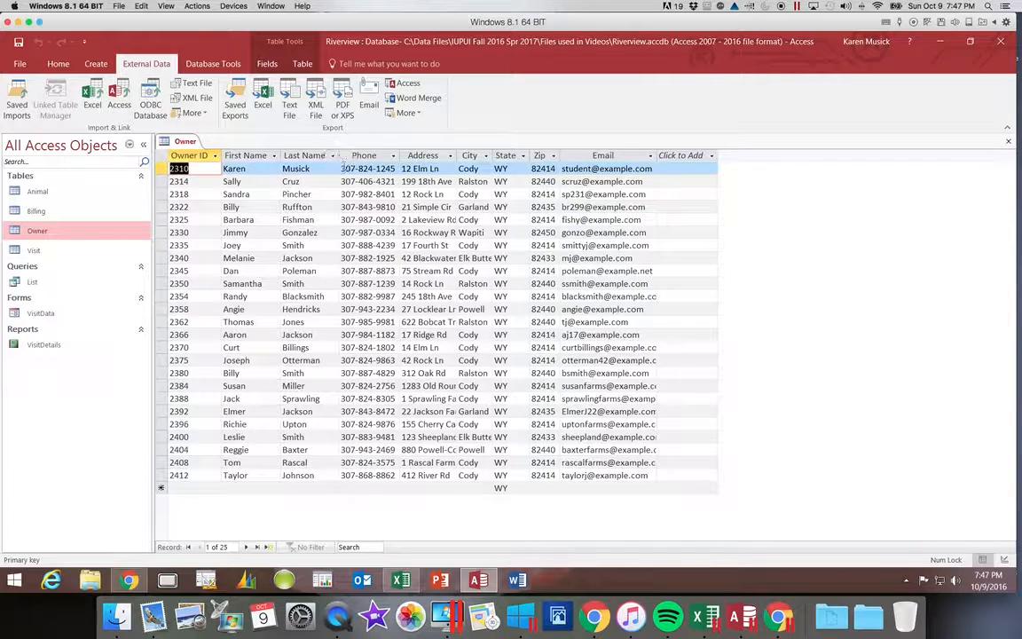
# Step: Auto-fit the Address, City, Zip and Email columns of the Owner table to their longest entries
pyautogui.doubleClick(457, 155)
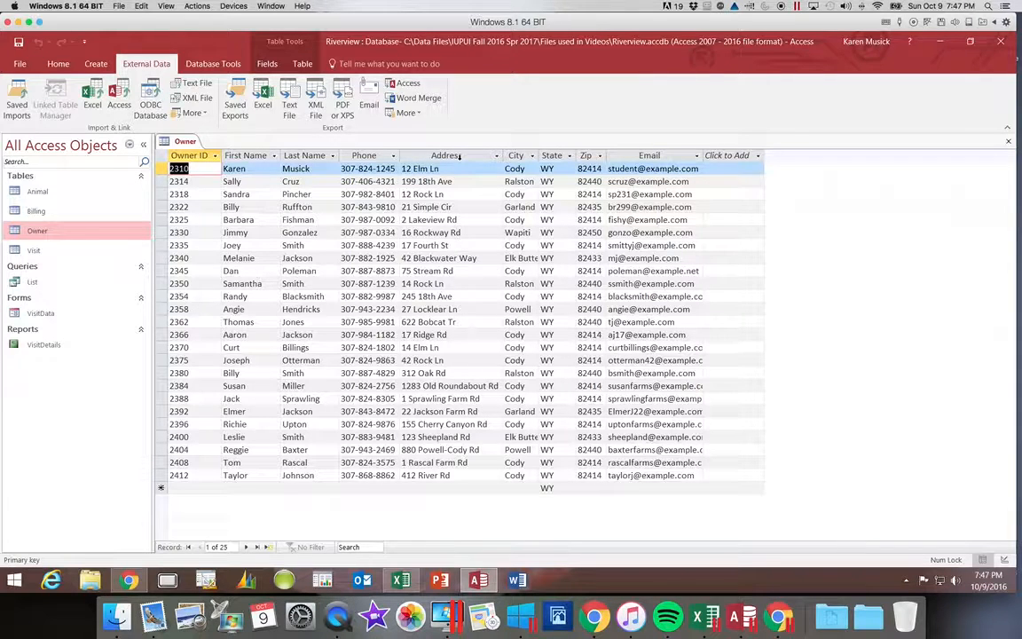
pyautogui.doubleClick(540, 155)
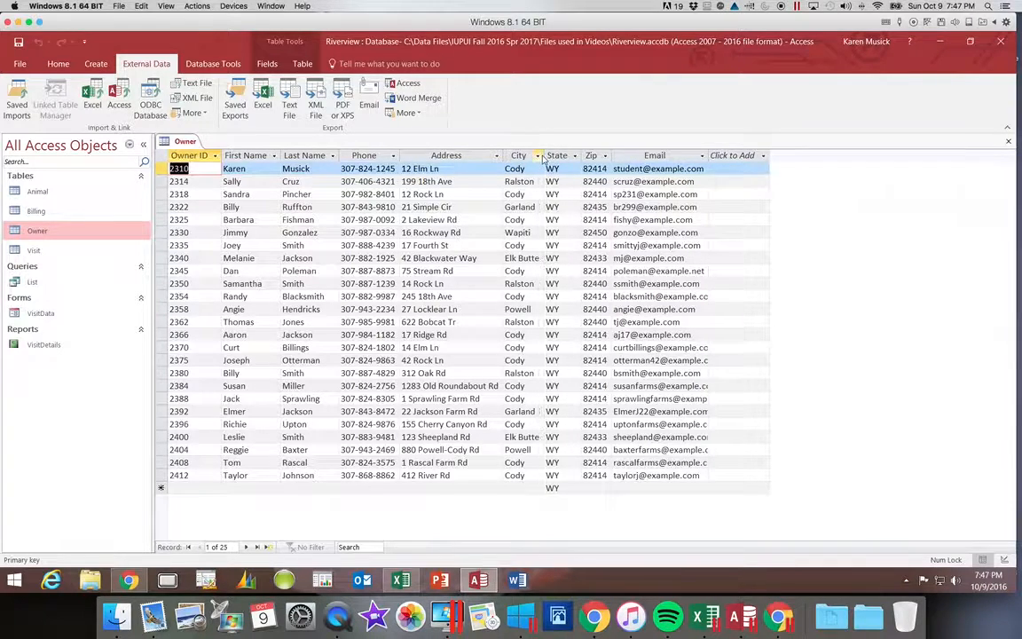
pyautogui.doubleClick(611, 155)
pyautogui.doubleClick(710, 155)
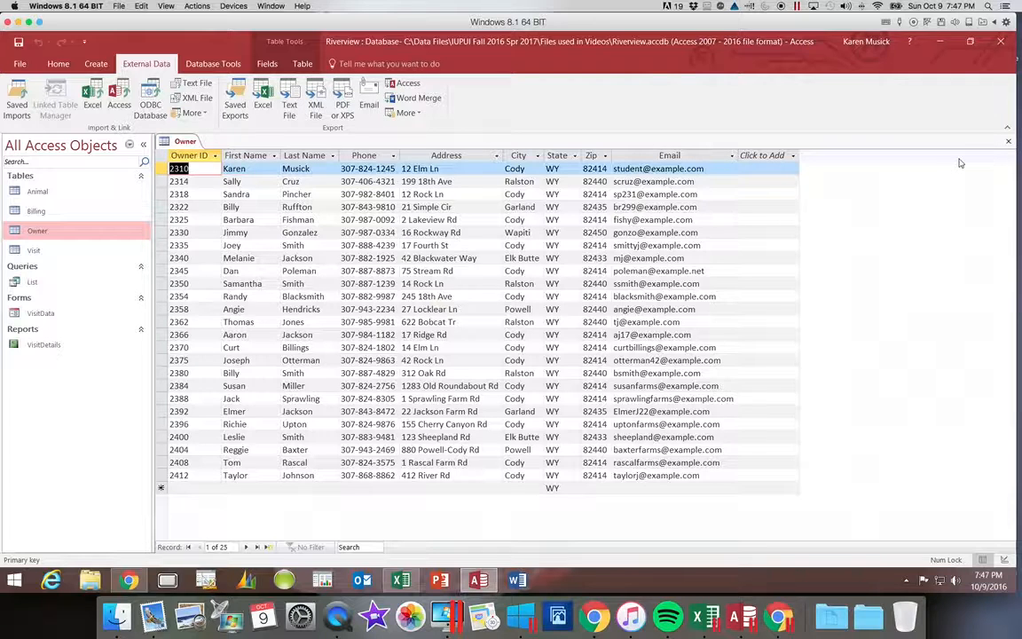
# Step: Close the Owner table, leaving the Riverview database open
pyautogui.click(1009, 142)
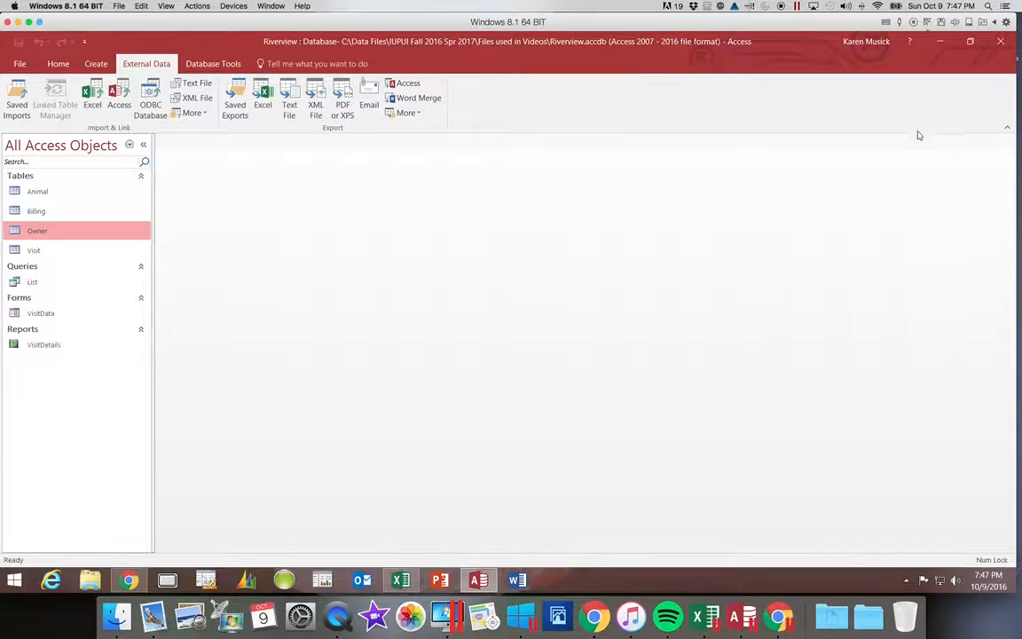